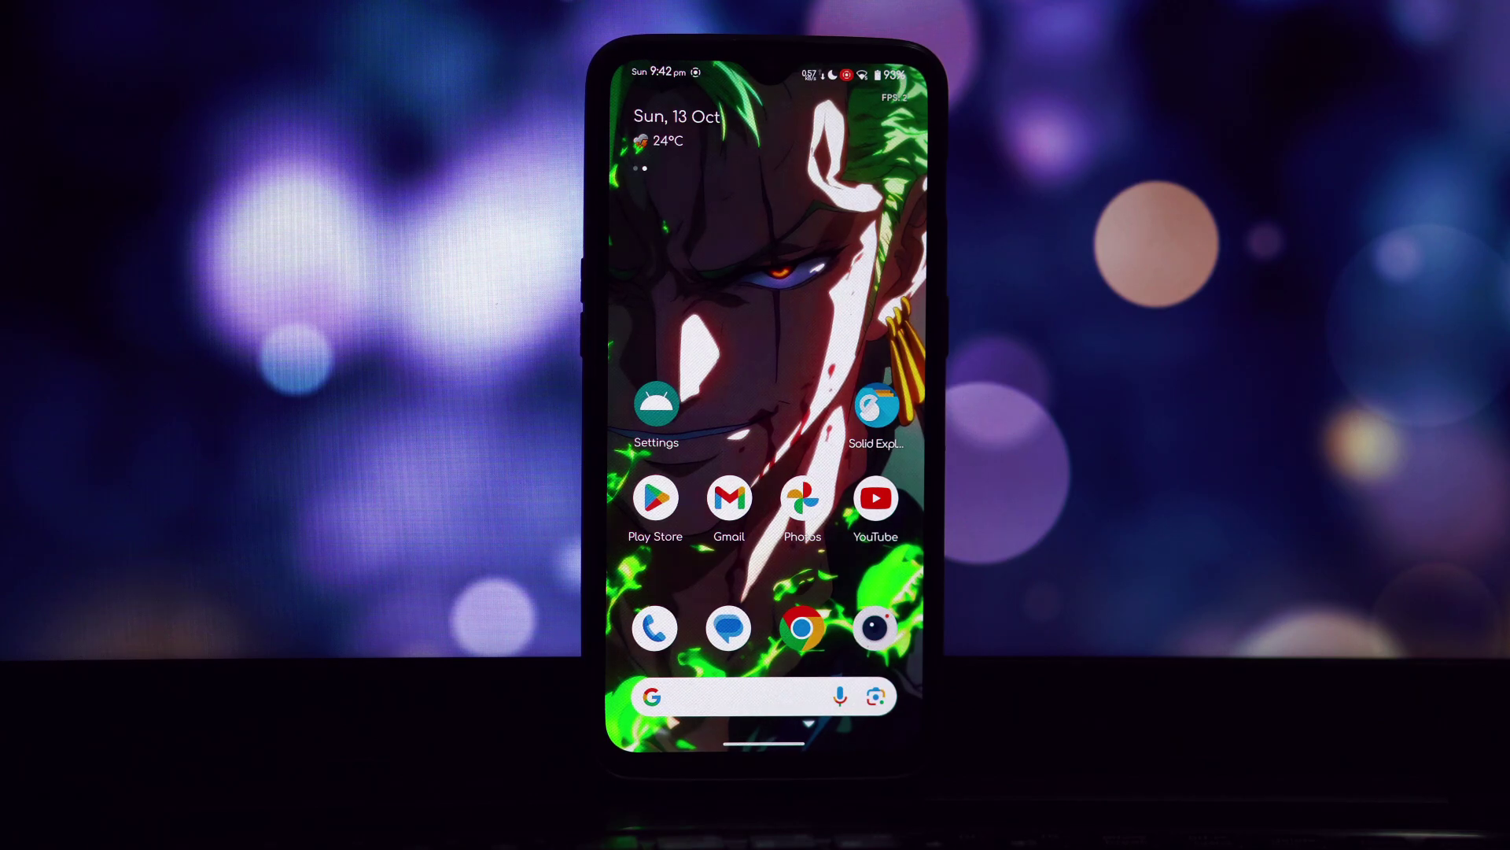
Step: Launch Solid Explorer from the home screen to reach the Magisk app
{"action": "left_click", "coordinate": [876, 407]}
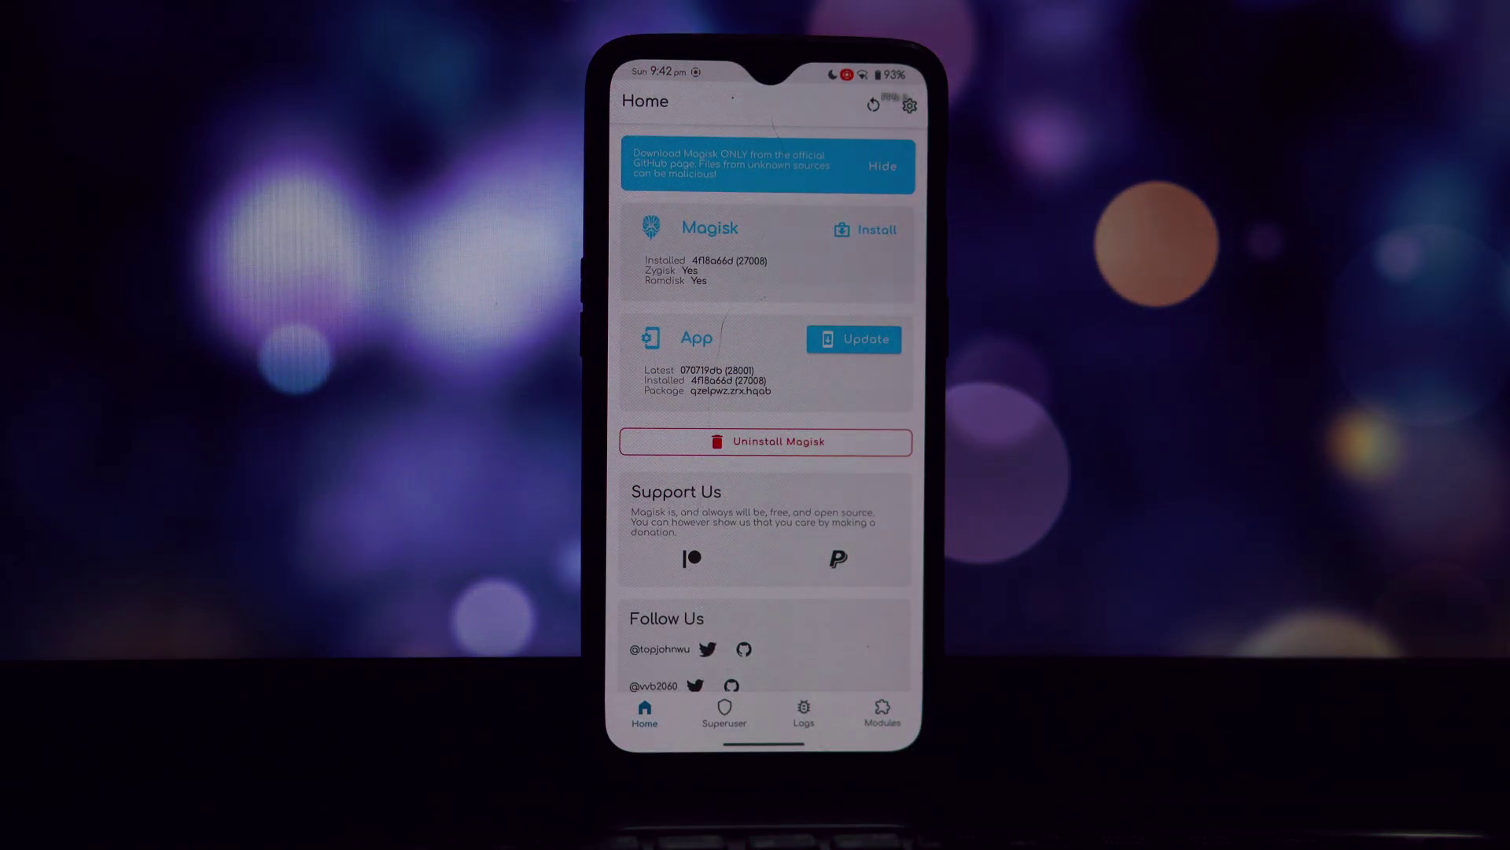
Step: Disable the Moto Core and Moto Waves V2 XT2125 modules in the Modules list
{"action": "left_click", "coordinate": [882, 714]}
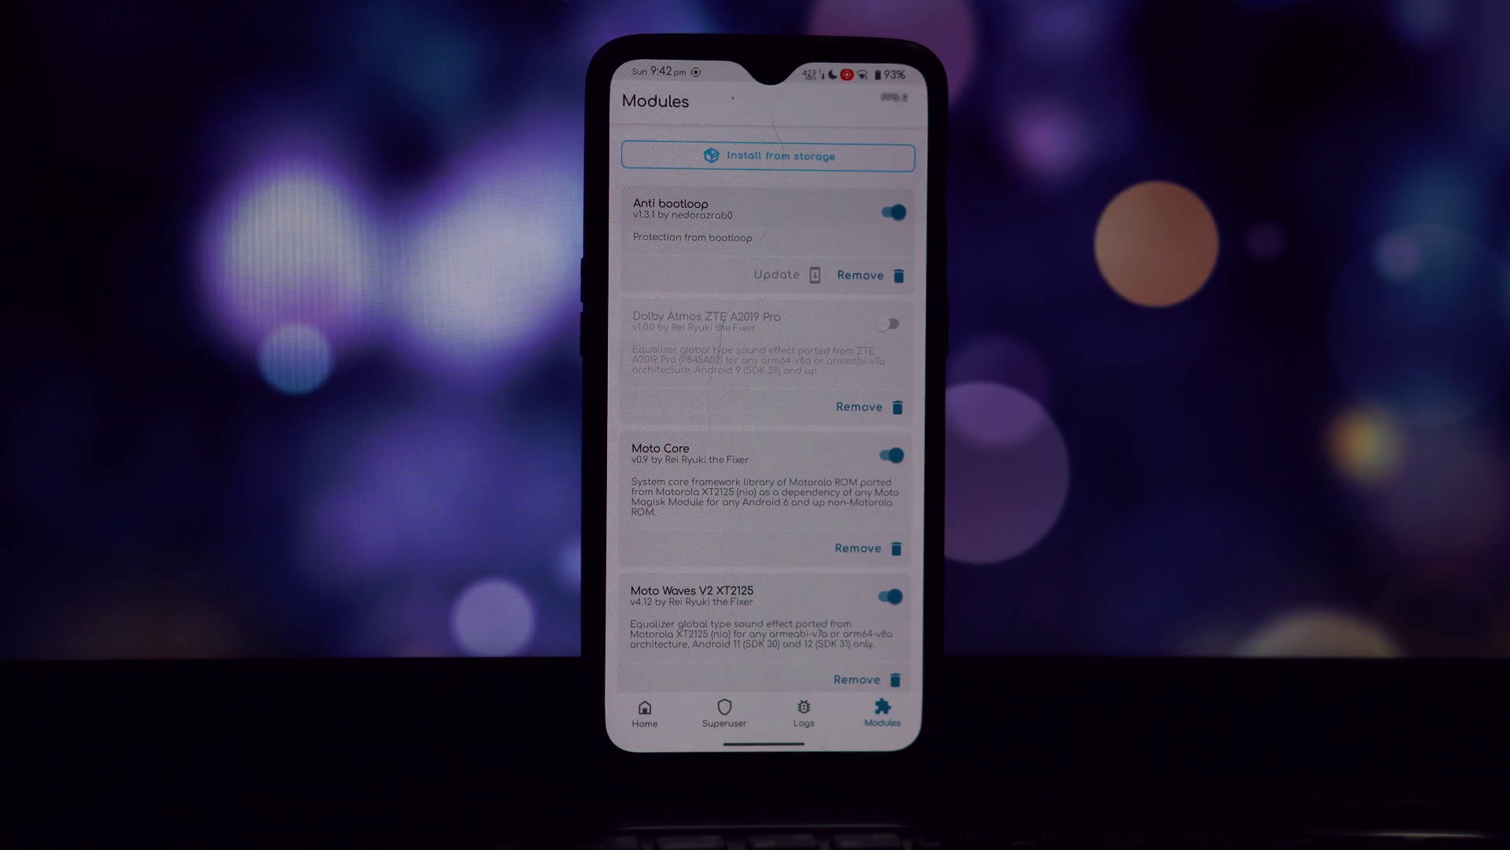
{"action": "scroll", "coordinate": [767, 460], "scroll_direction": "down", "scroll_amount": 1}
{"action": "left_click", "coordinate": [892, 402]}
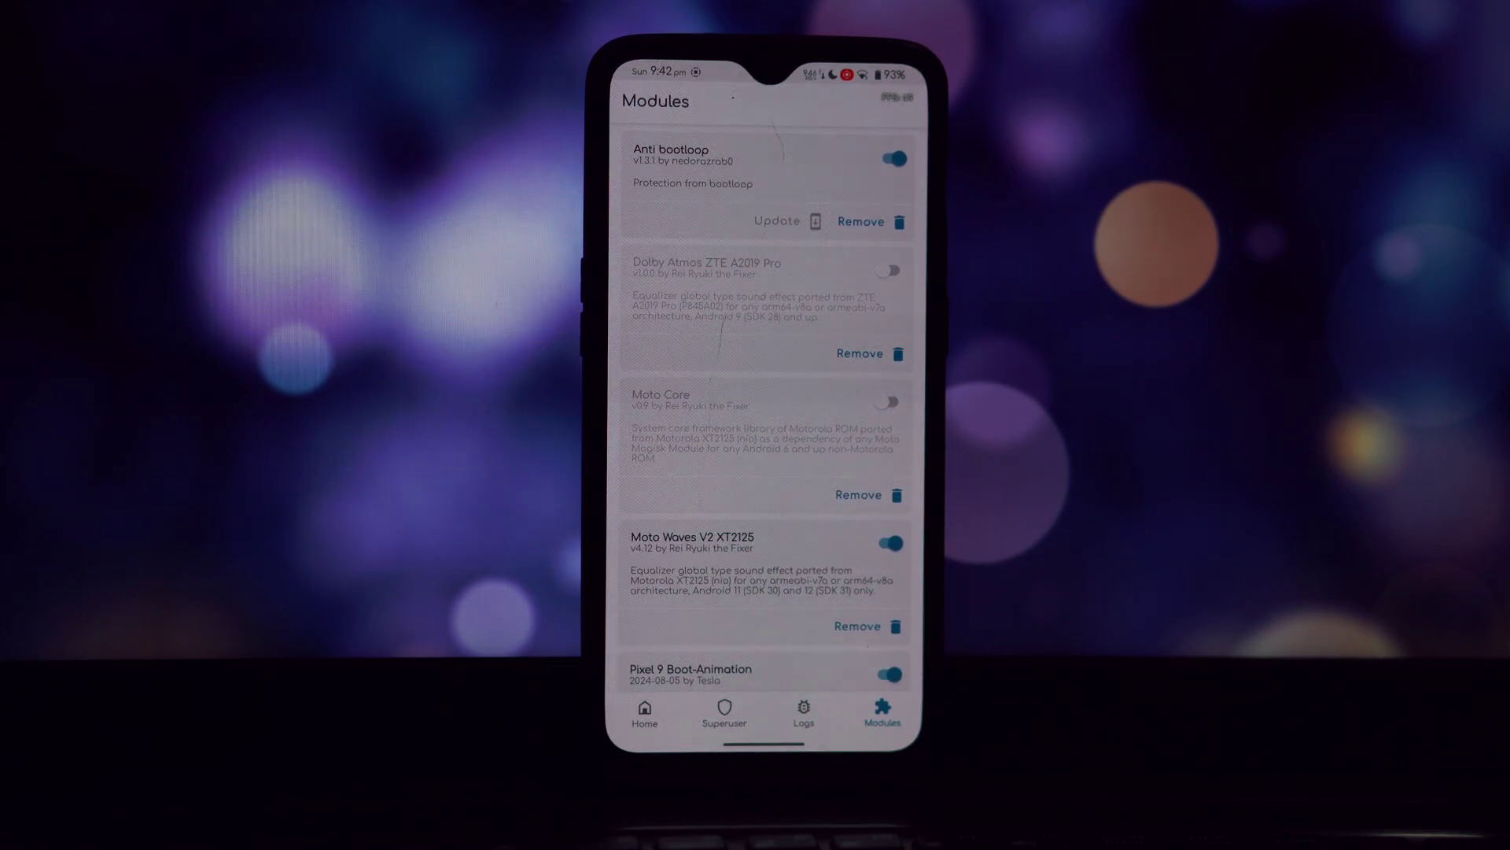
{"action": "left_click", "coordinate": [890, 543]}
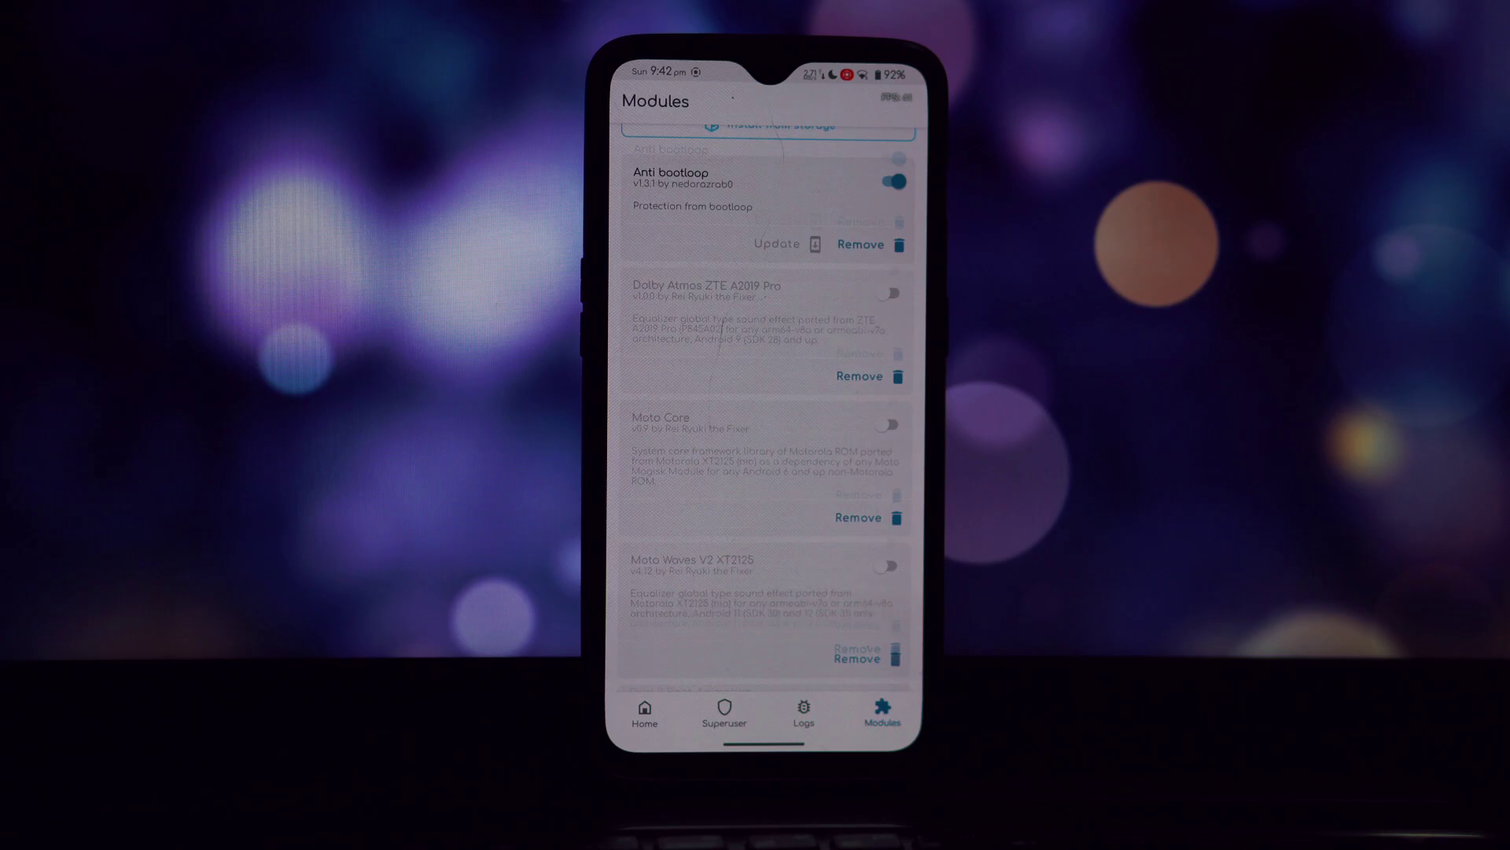
{"action": "scroll", "coordinate": [766, 414], "scroll_direction": "up", "scroll_amount": 2}
Step: Install a module from storage, choosing the OPlusCore zip
{"action": "left_click", "coordinate": [768, 151]}
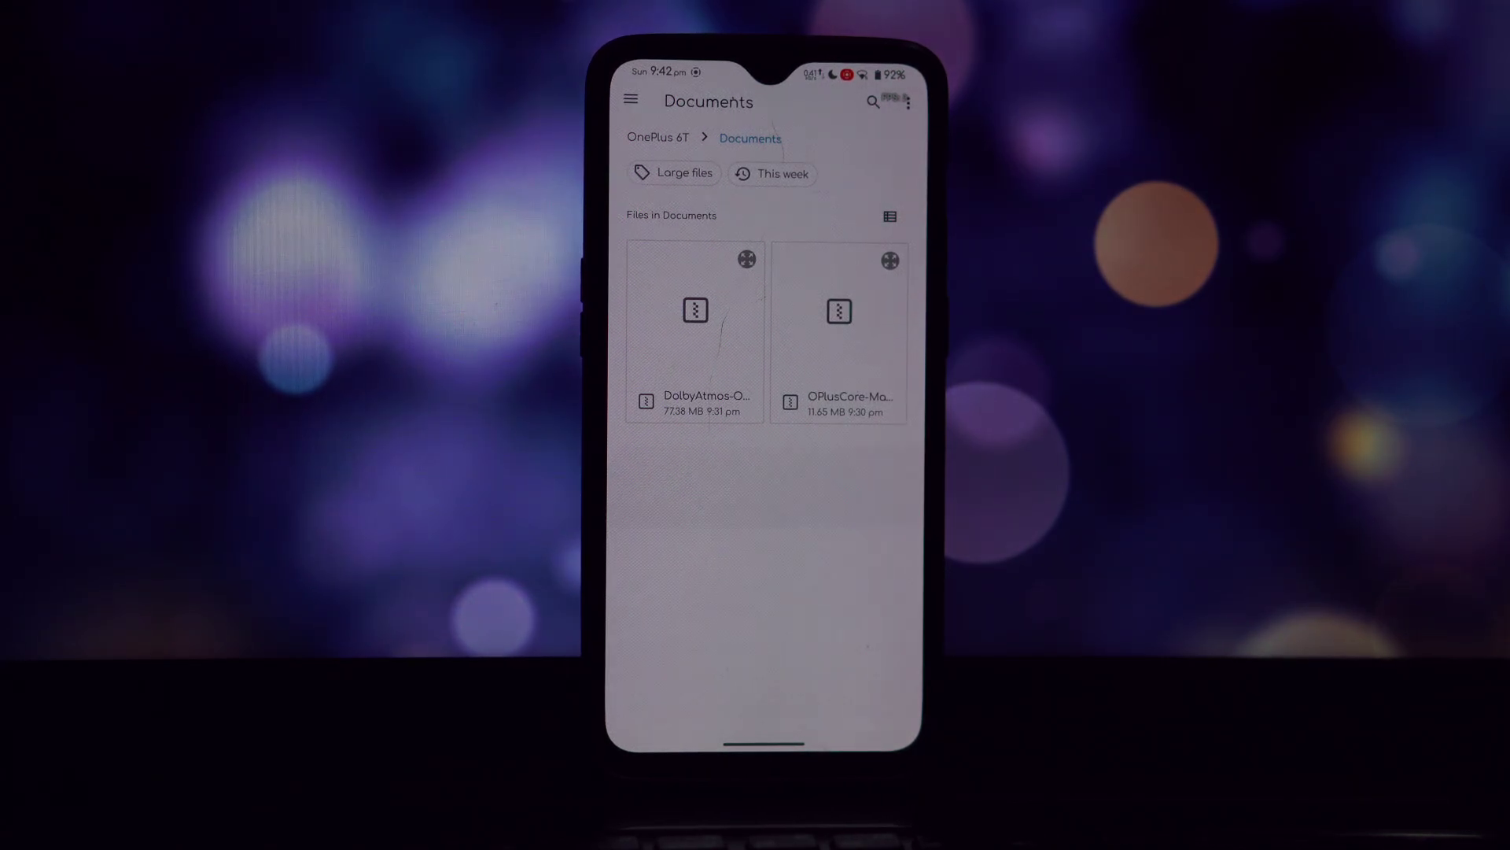
{"action": "left_click", "coordinate": [840, 331]}
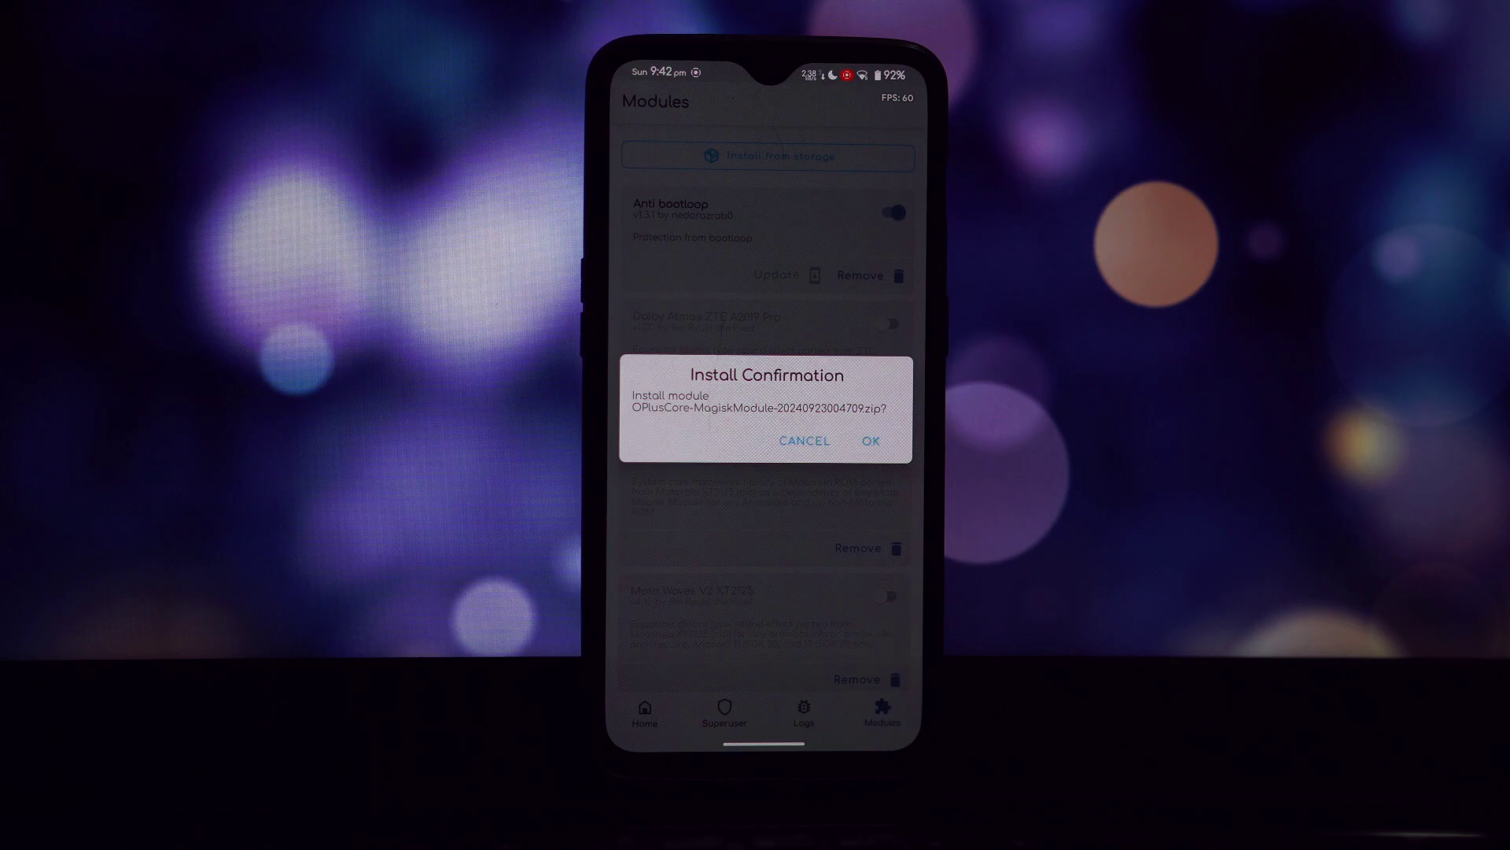
Step: Confirm flashing the OPlusCore module, then launch the Dolby Atmos app after the restart
{"action": "left_click", "coordinate": [870, 441]}
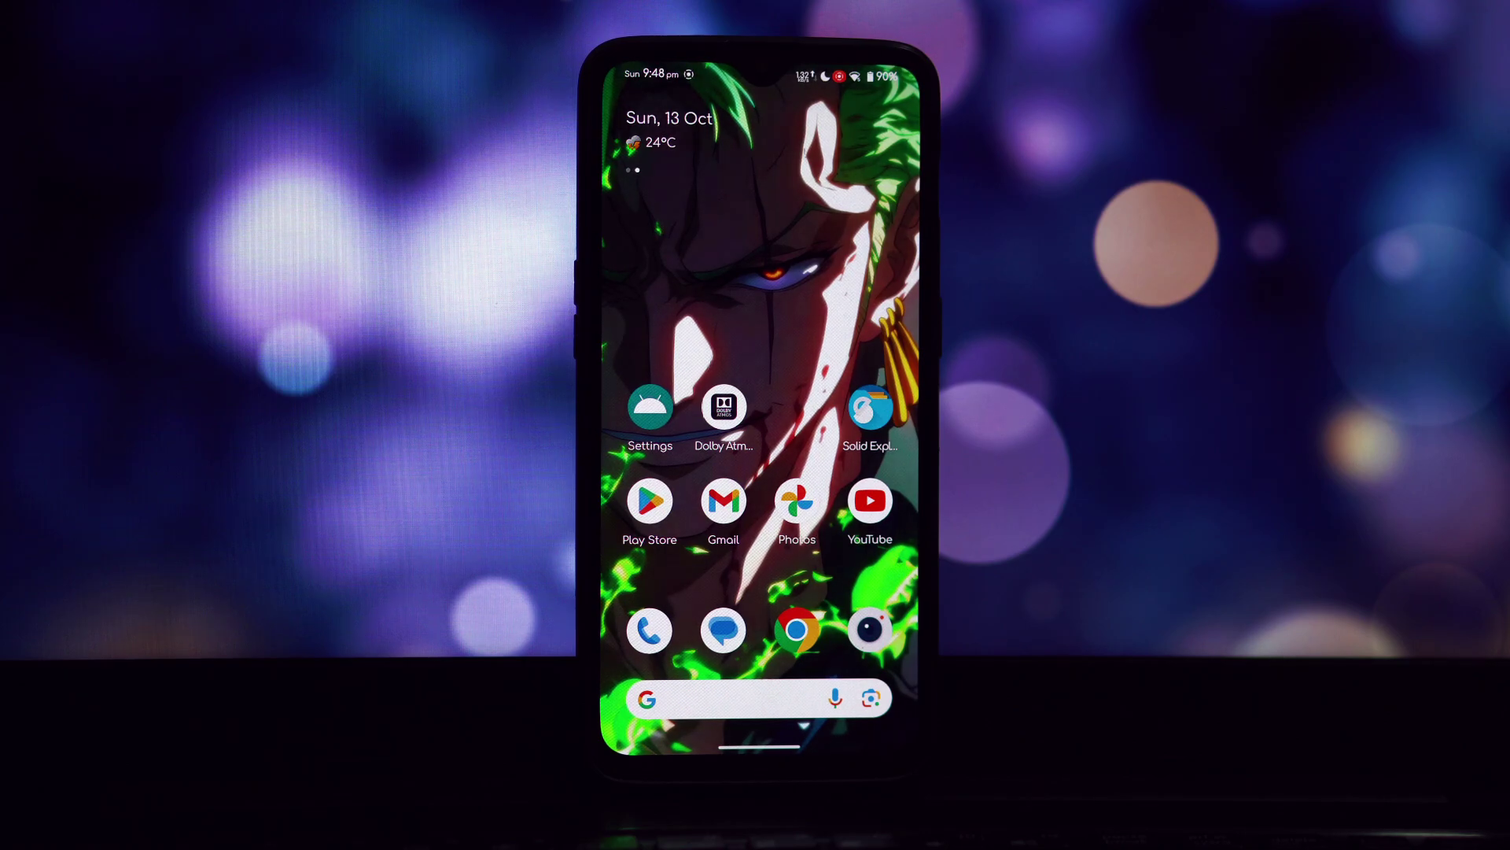
{"action": "left_click", "coordinate": [724, 406]}
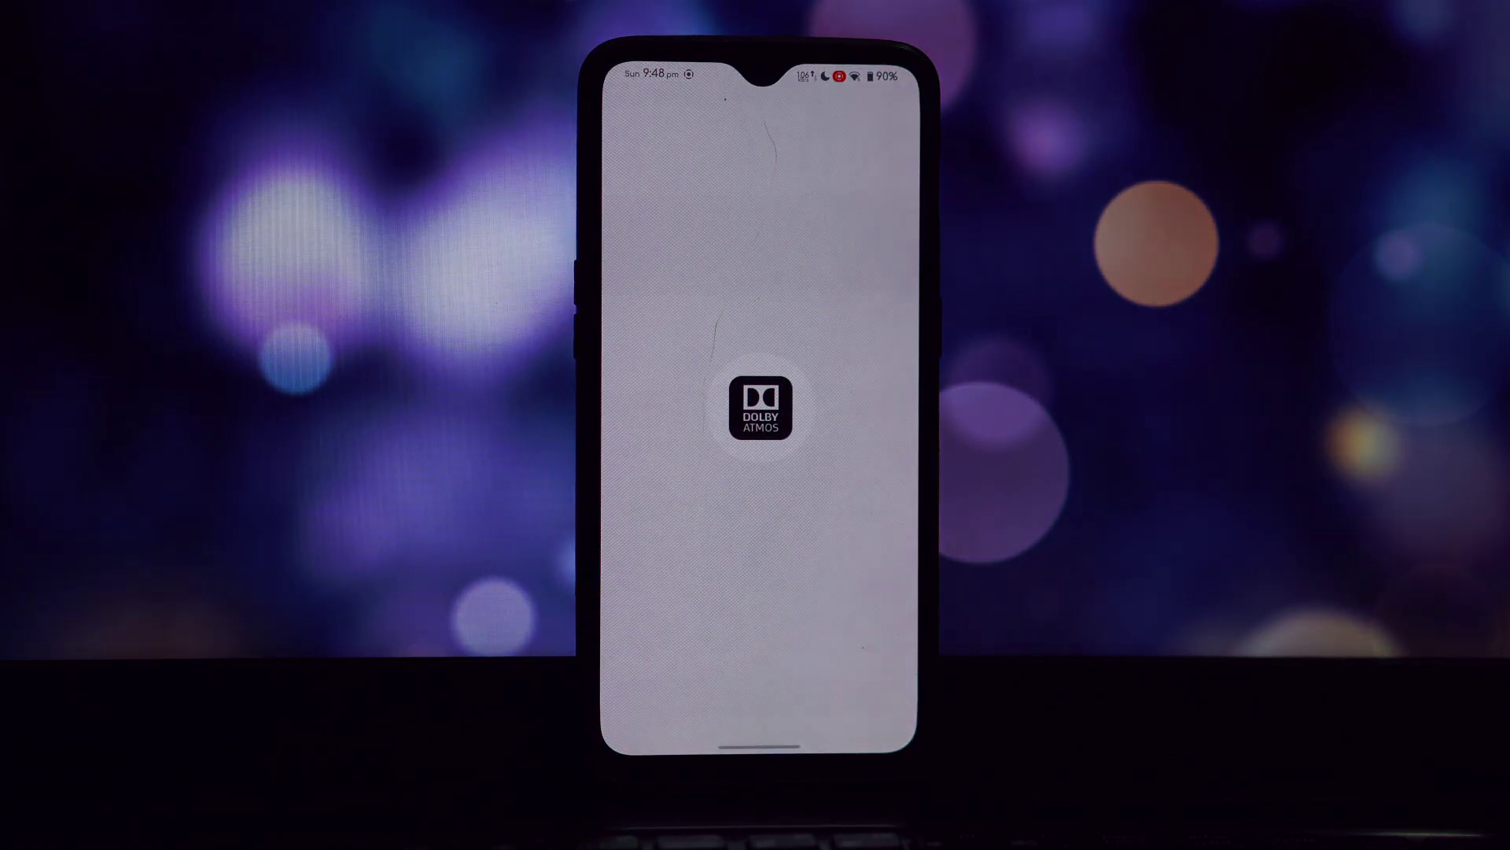
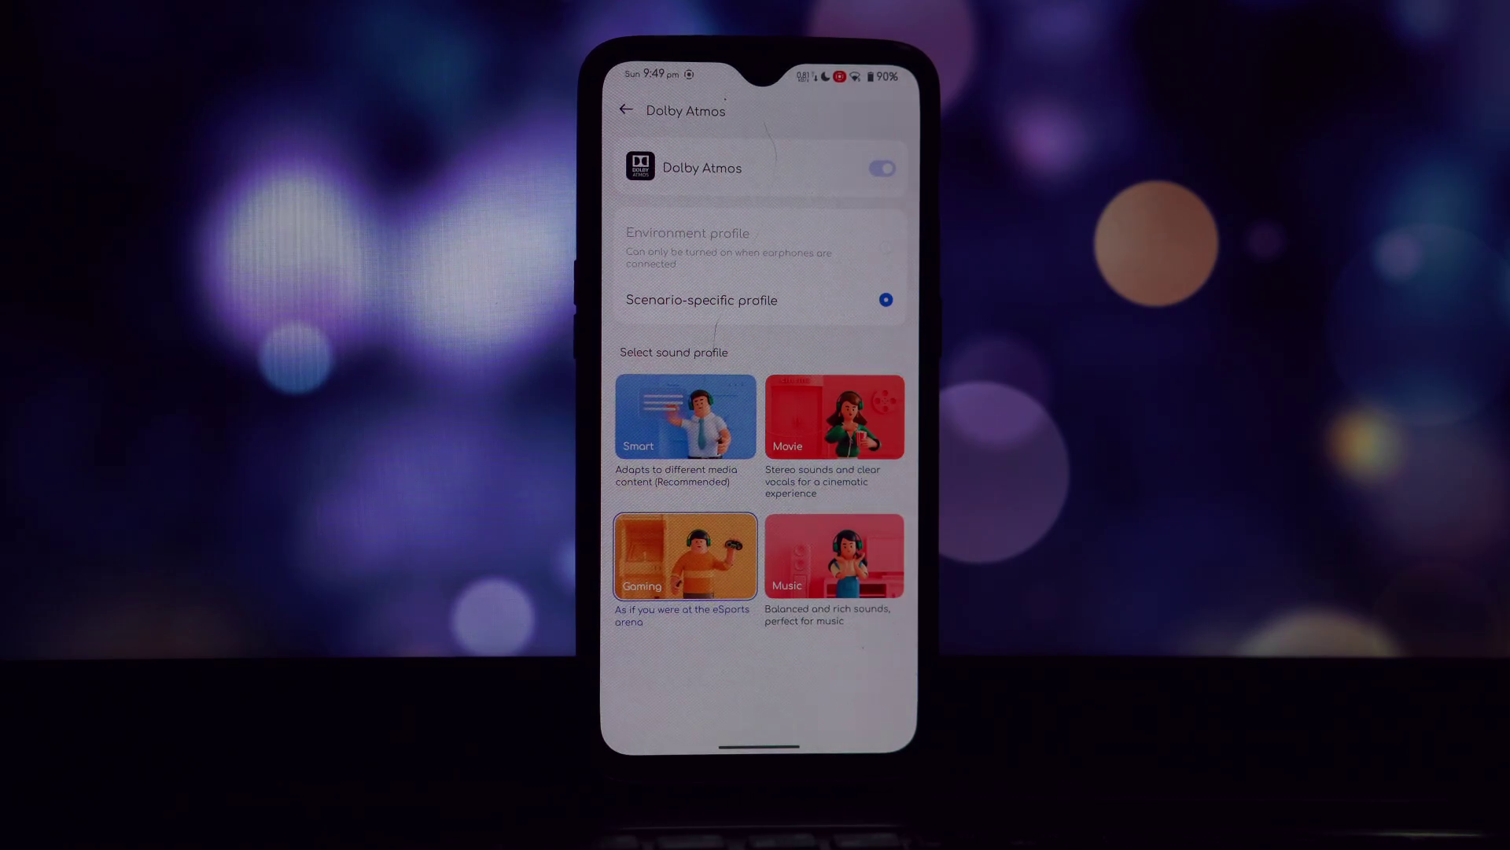
Step: Select the Music card under Select sound profile in Dolby Atmos settings
{"action": "left_click", "coordinate": [834, 557]}
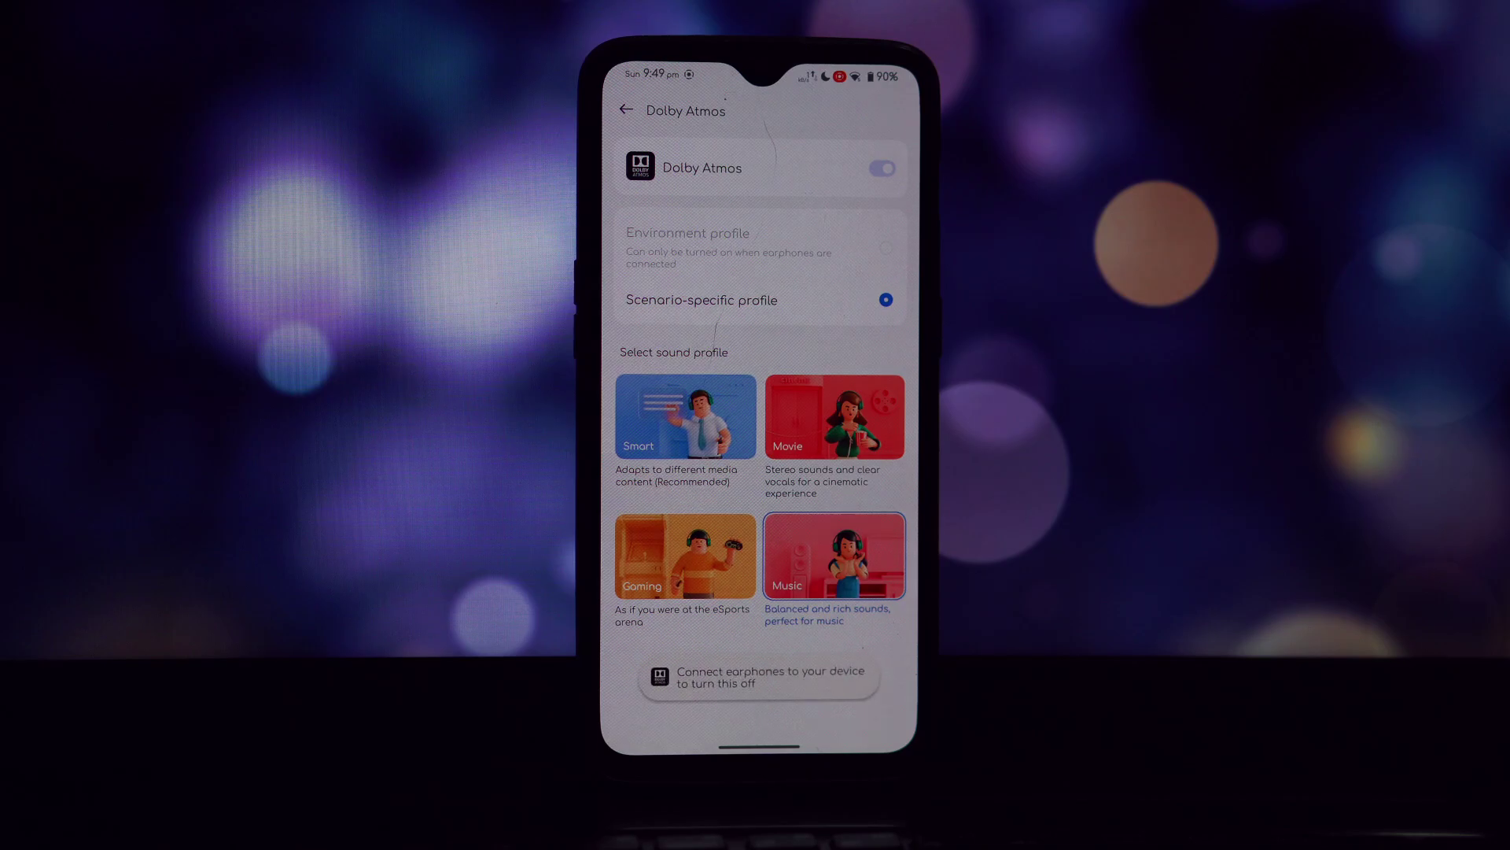